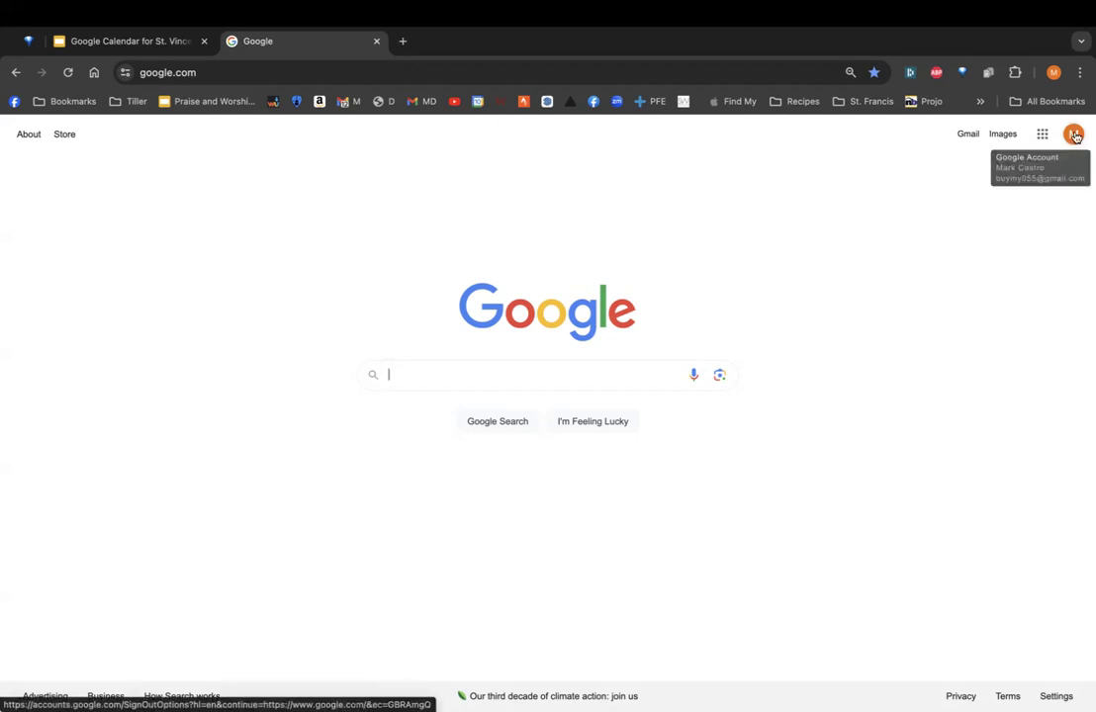
# Switch to the Google account that holds the shared SVDP calendar and open Google Calendar.
pyautogui.click(1075, 136)
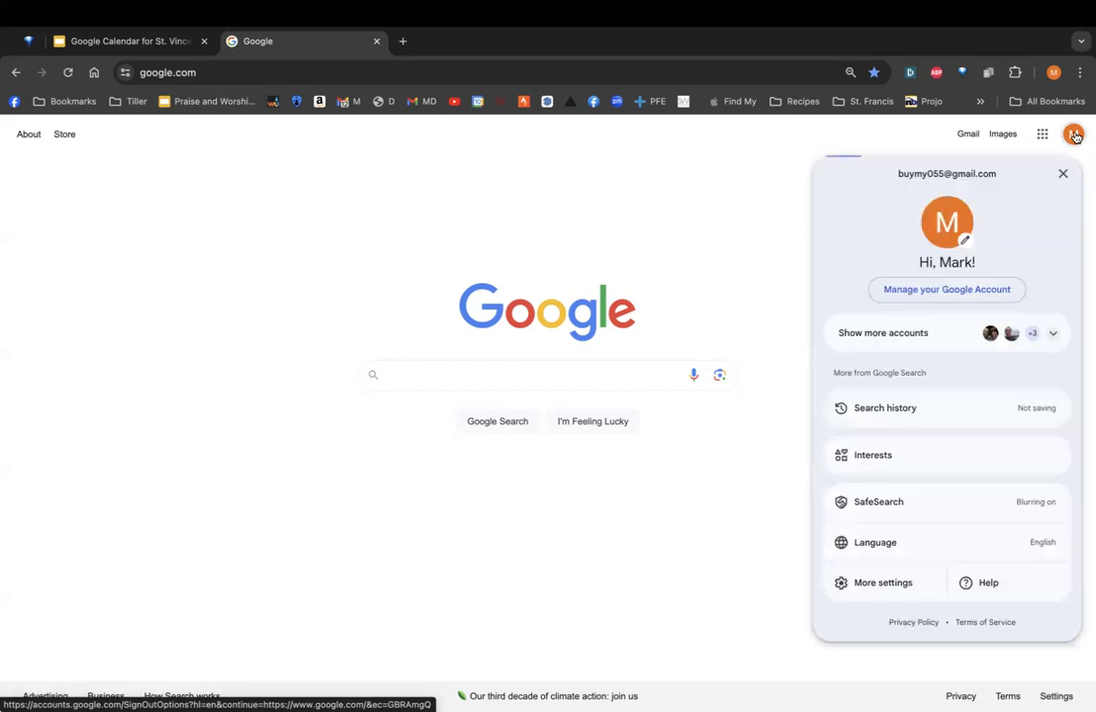
pyautogui.click(951, 339)
pyautogui.click(908, 379)
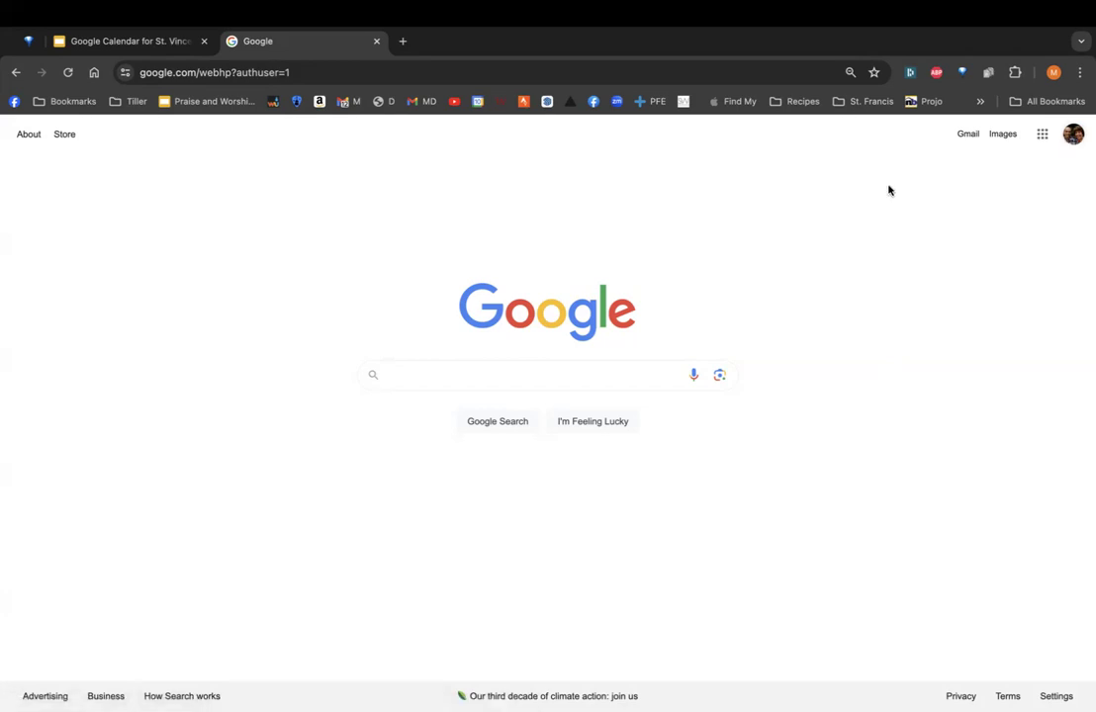
pyautogui.click(1046, 140)
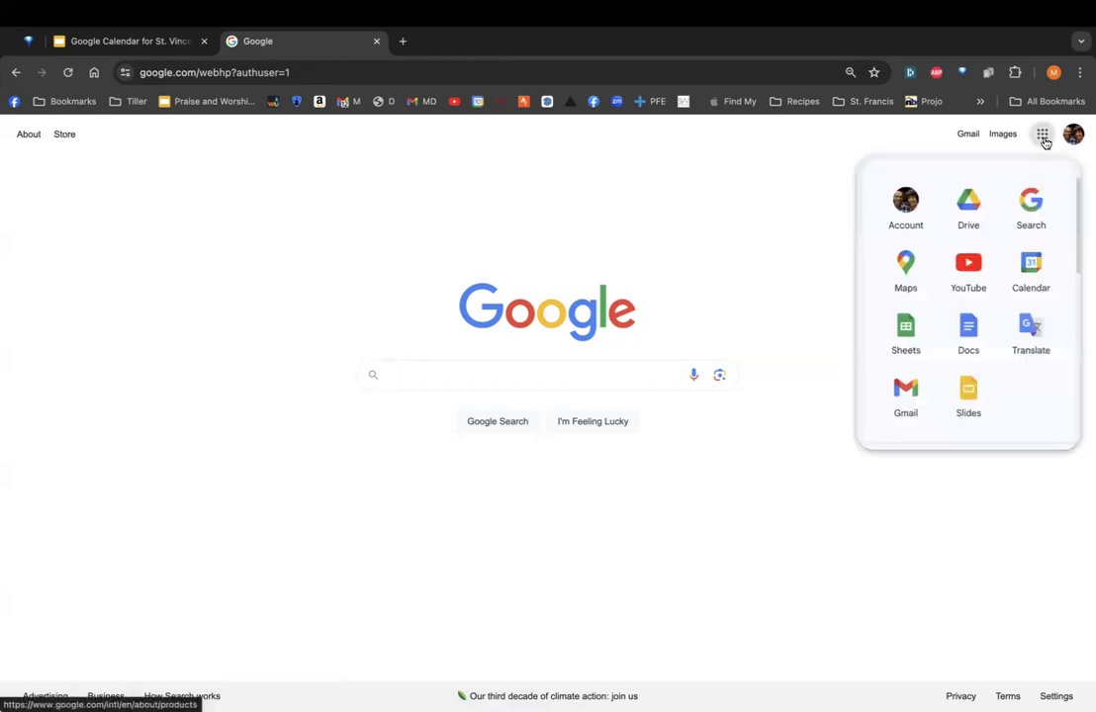
pyautogui.click(1024, 275)
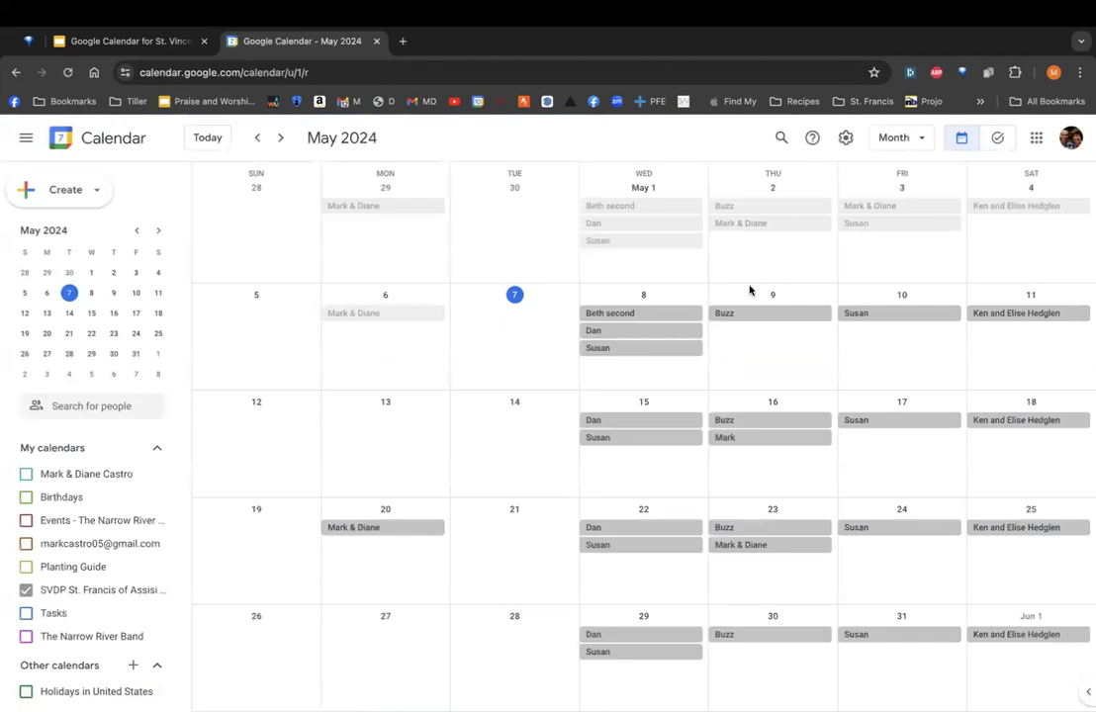
# View the personal calendar on its own, then hide it and show only the SVDP St. Francis of Assisi Home Visit Availability calendar.
pyautogui.click(25, 593)
pyautogui.click(27, 475)
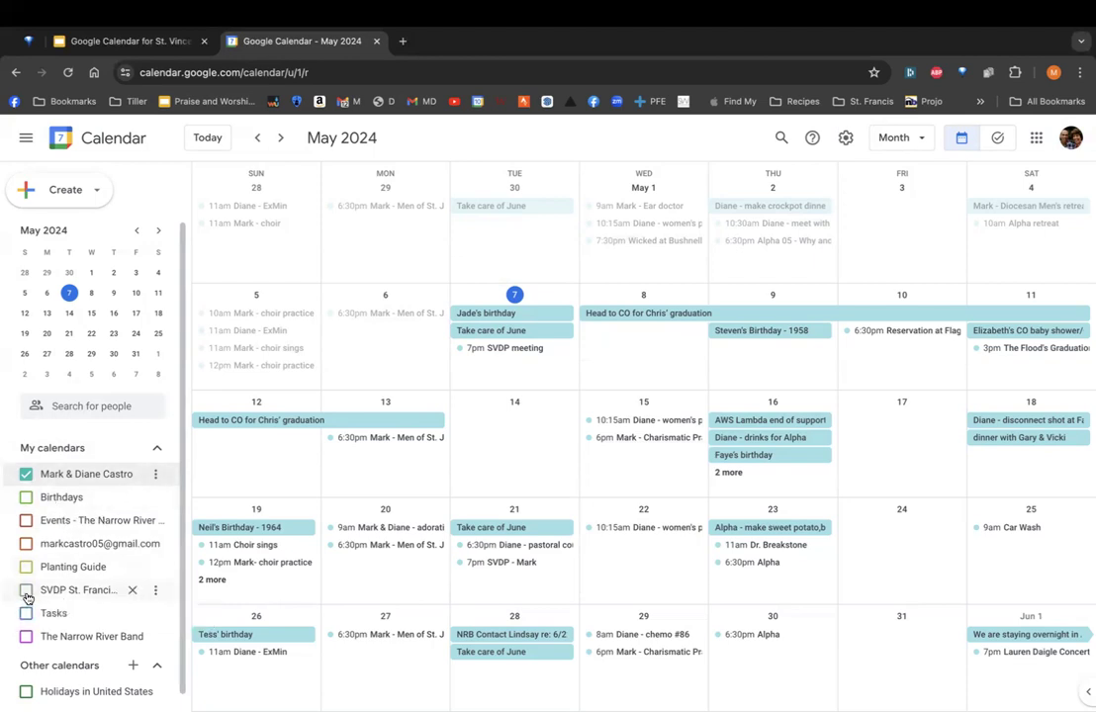
pyautogui.click(28, 475)
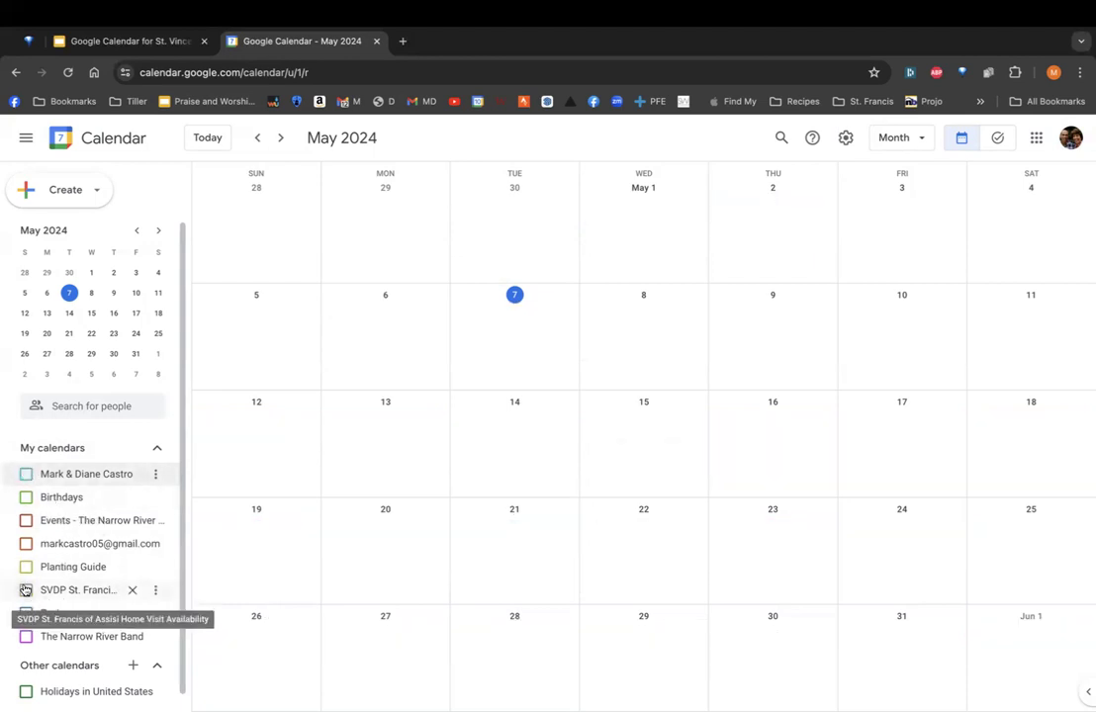
pyautogui.click(26, 592)
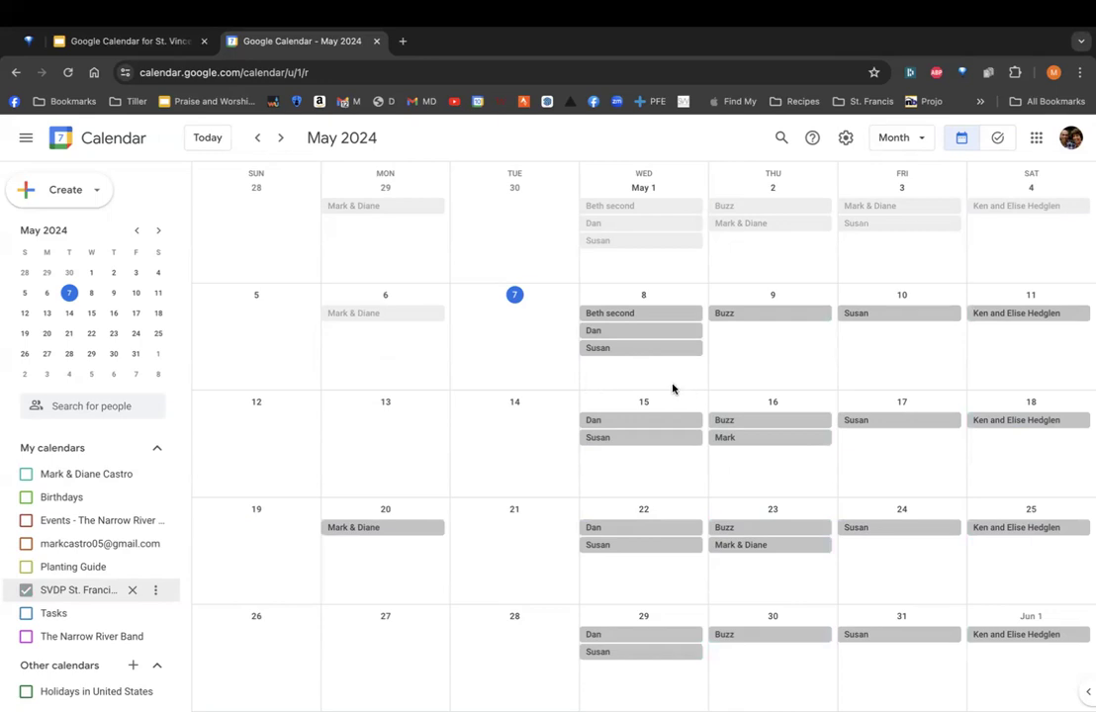
# Start an all-day event on May 14, 2024 titled with the volunteer's first name followed by "second PM only".
pyautogui.doubleClick(503, 443)
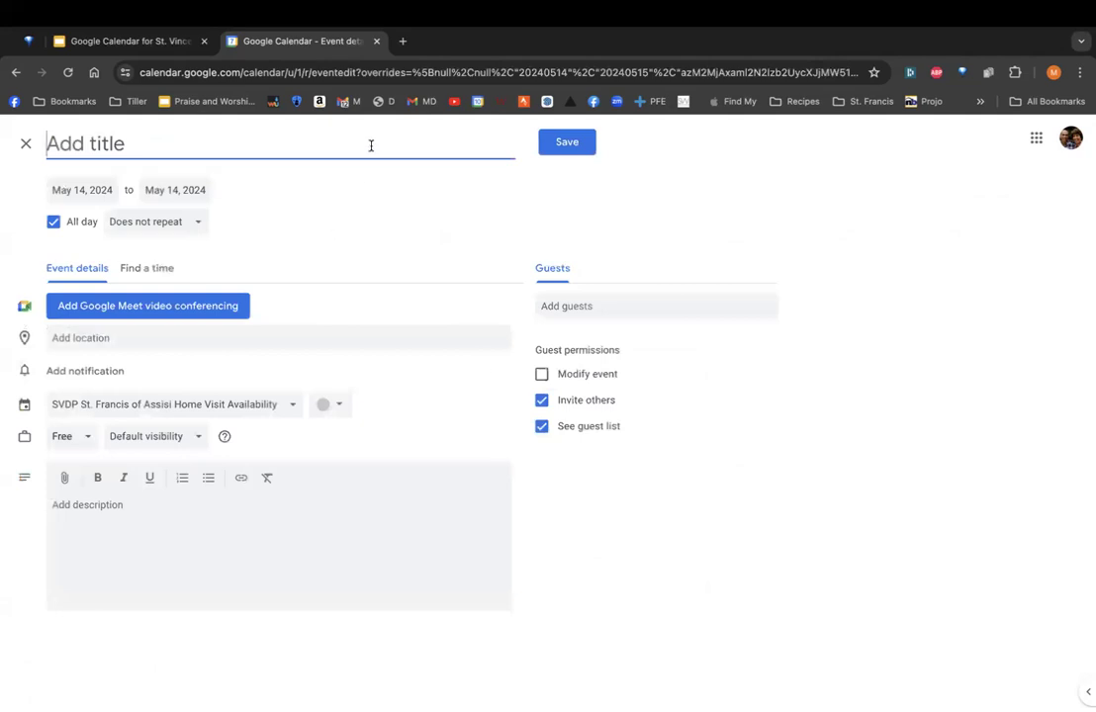
pyautogui.write('Mark')
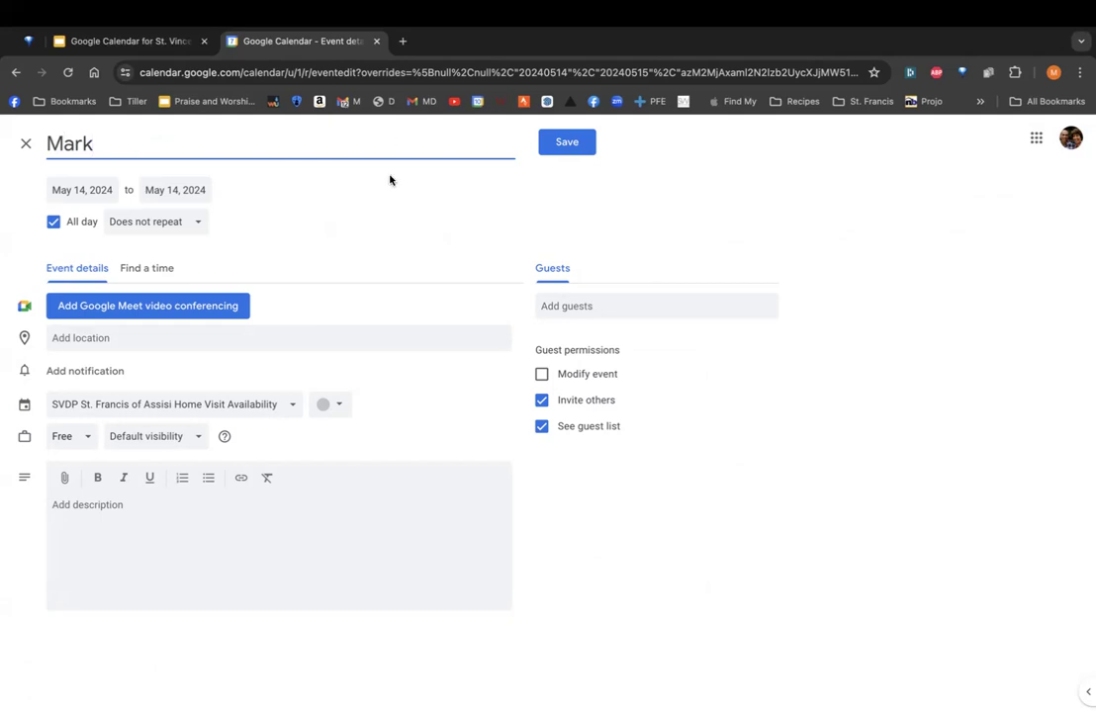
pyautogui.write(' second ')
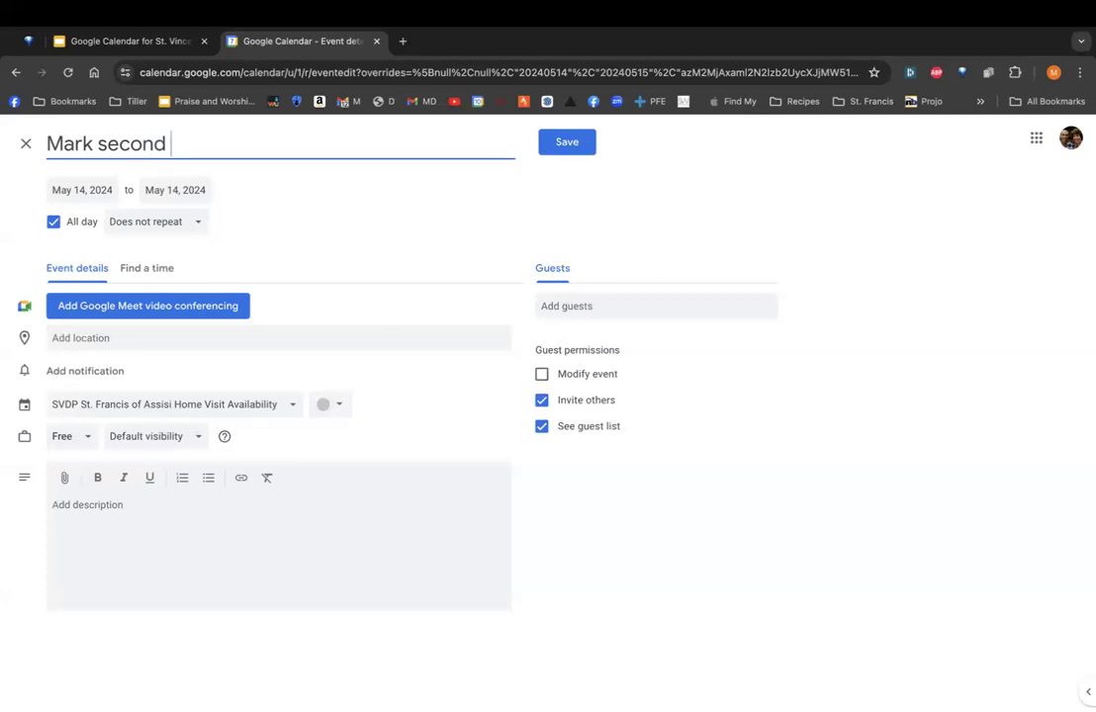
pyautogui.write('PM only')
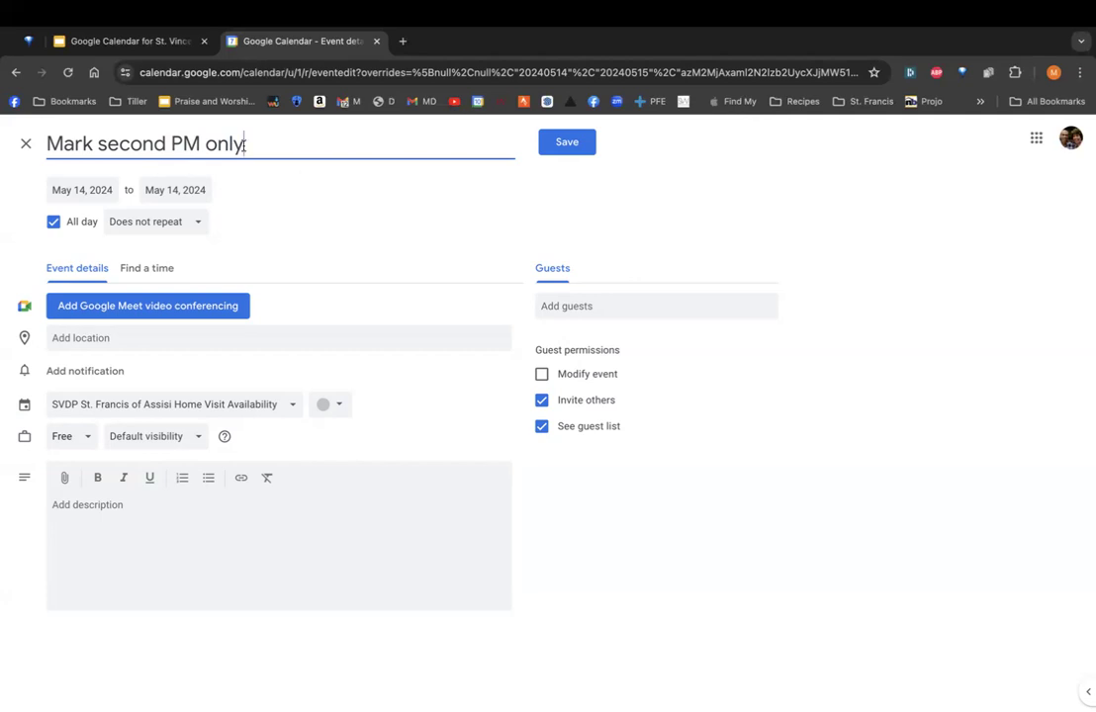
# Remove "second PM only" from the new event's title, leaving only the volunteer's first name, and save the event.
pyautogui.moveTo(246, 144); pyautogui.dragTo(96, 145)
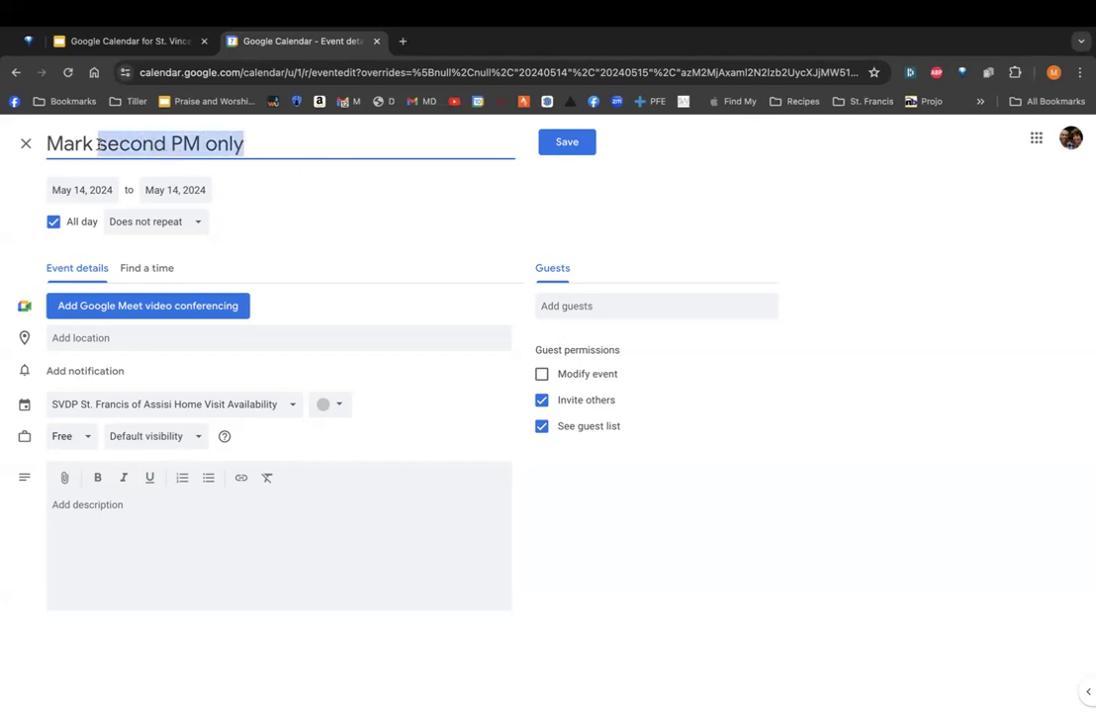
pyautogui.press('BackSpace')
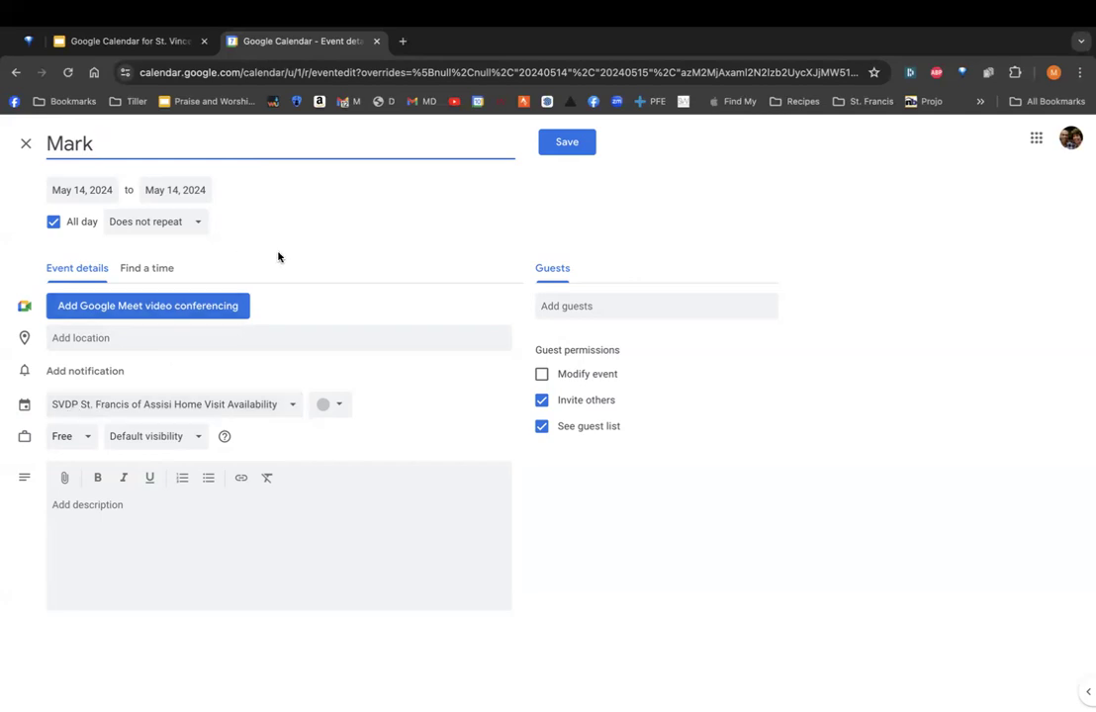
pyautogui.click(573, 149)
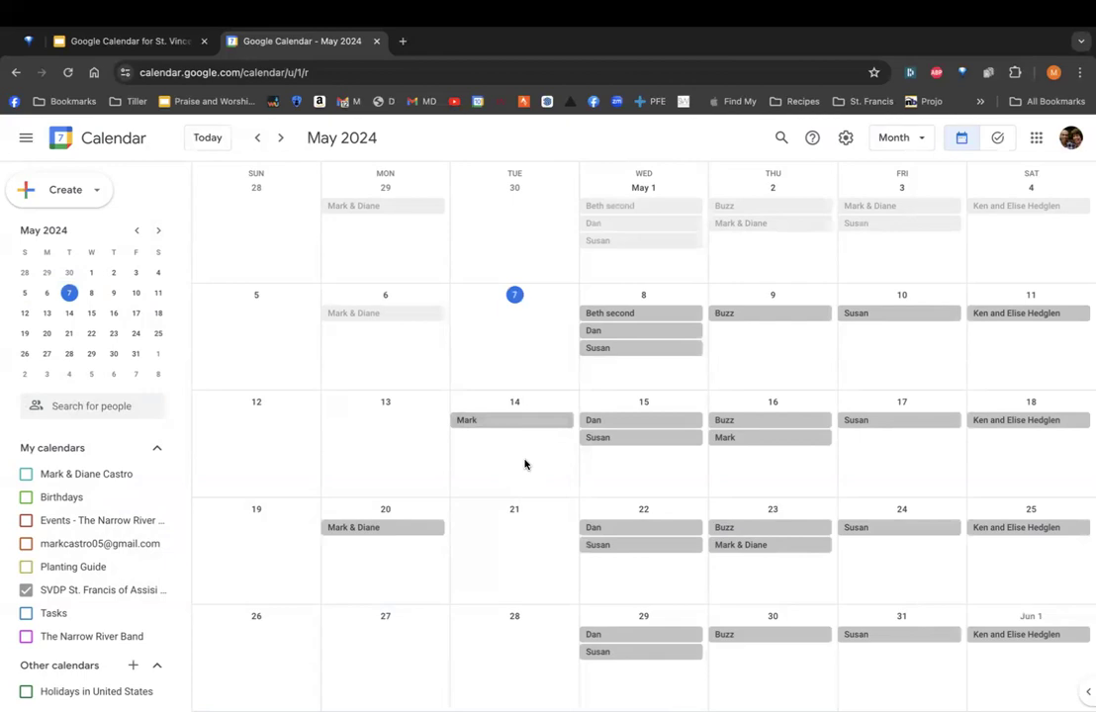
# Set the May 14 availability event to repeat weekly on Tuesday and save it.
pyautogui.doubleClick(522, 424)
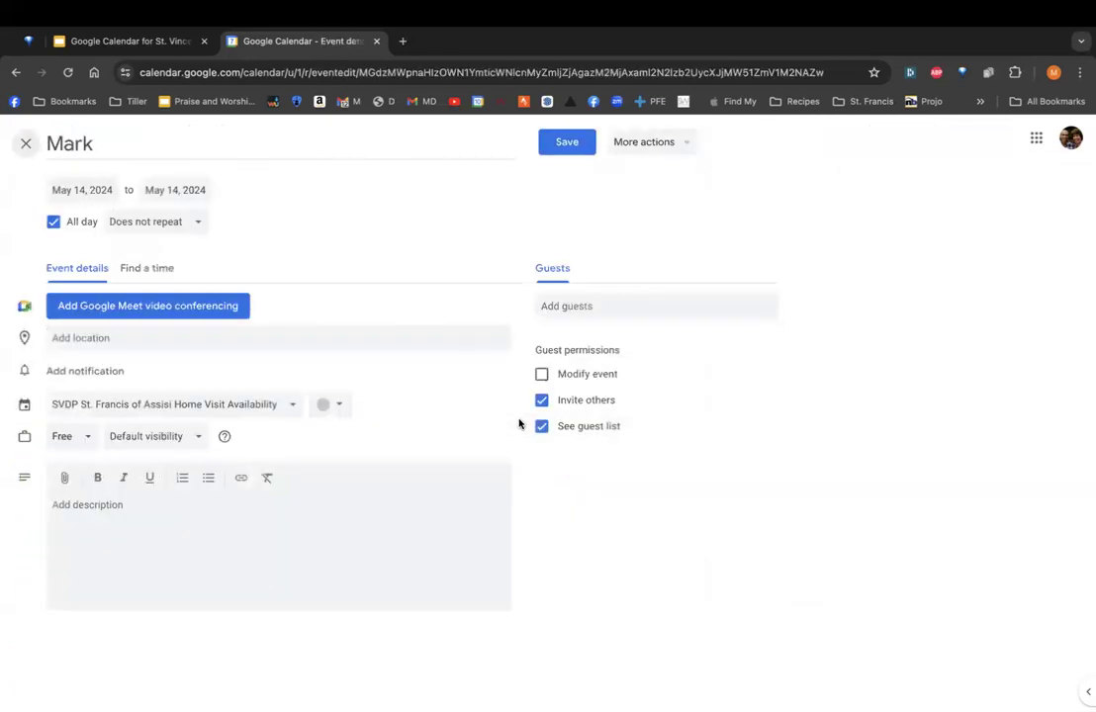
pyautogui.click(195, 226)
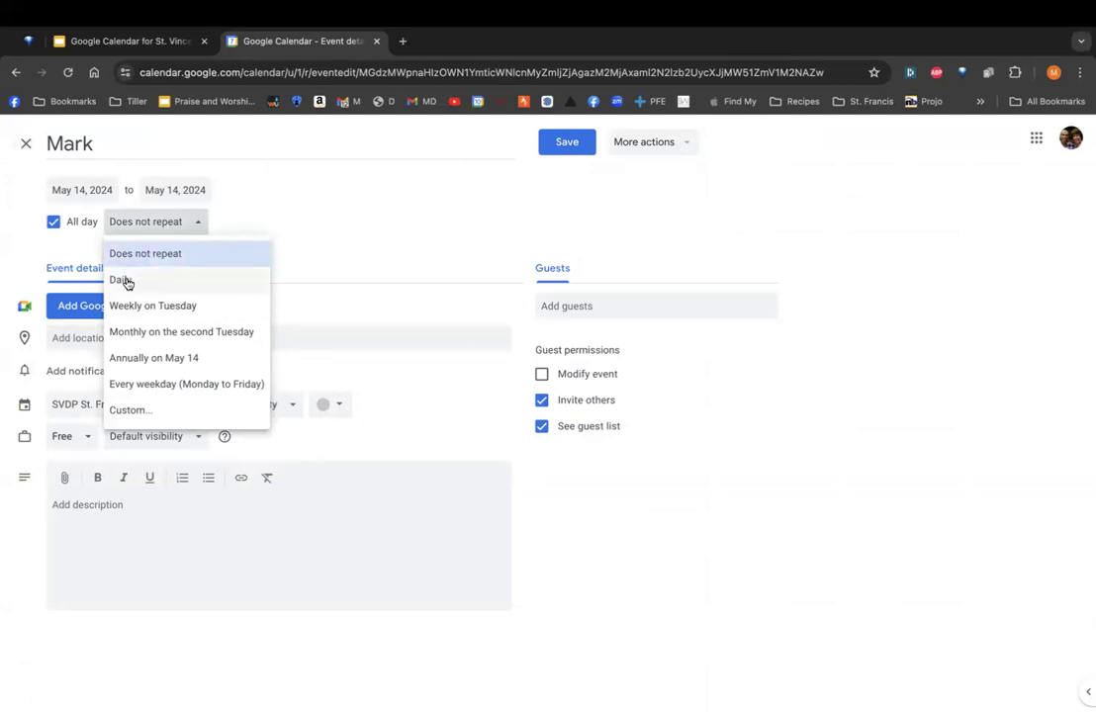
pyautogui.click(182, 307)
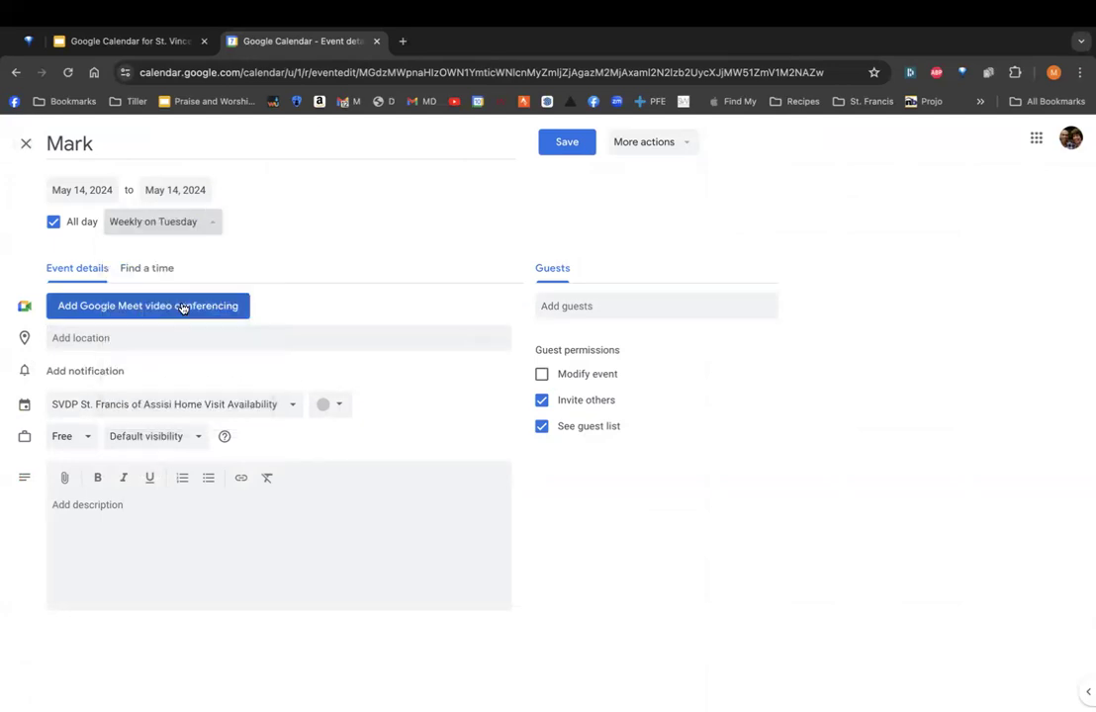
pyautogui.click(550, 148)
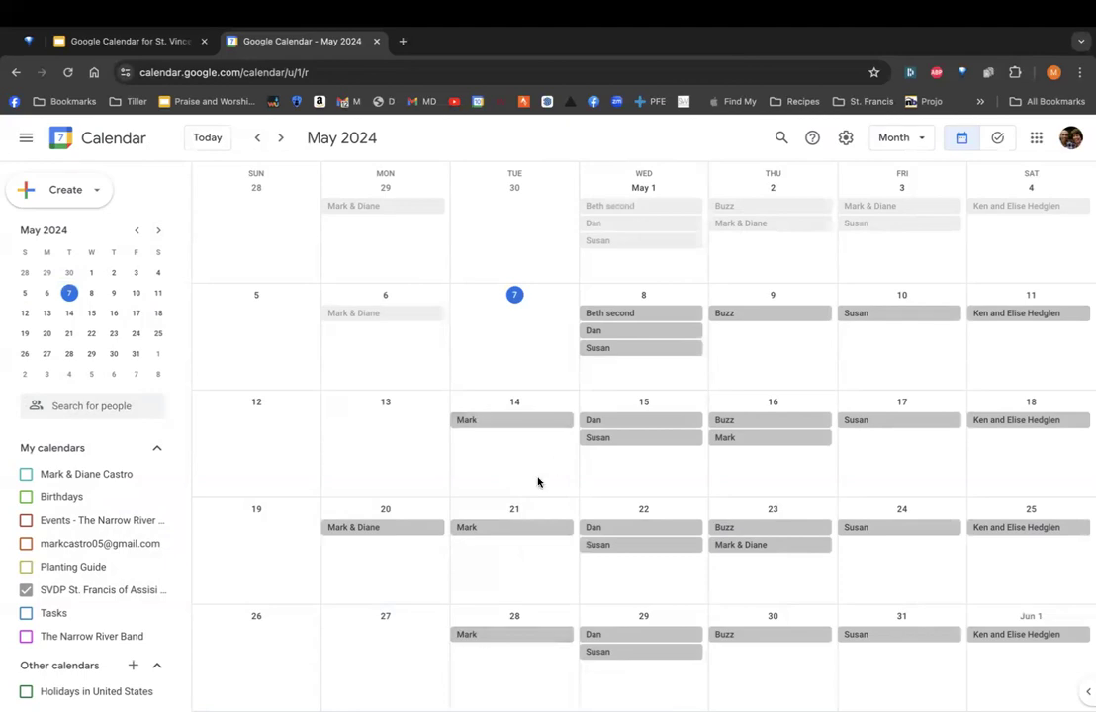
# Set the May 14 availability event back to not repeating and save it.
pyautogui.click(526, 423)
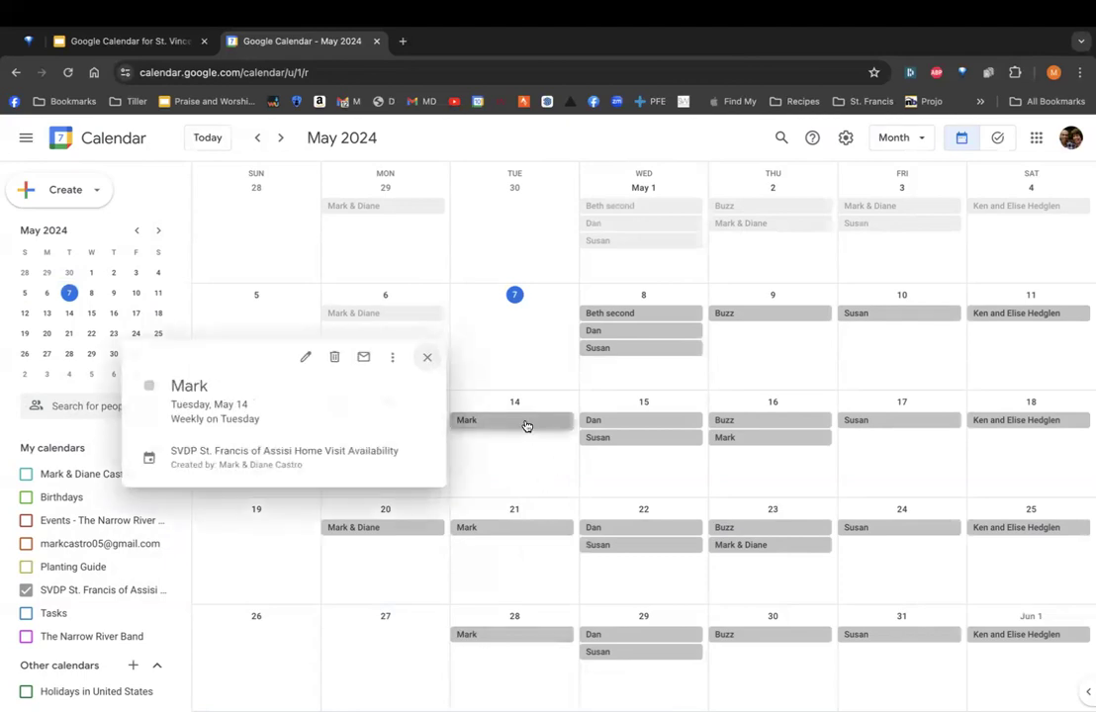
pyautogui.click(302, 356)
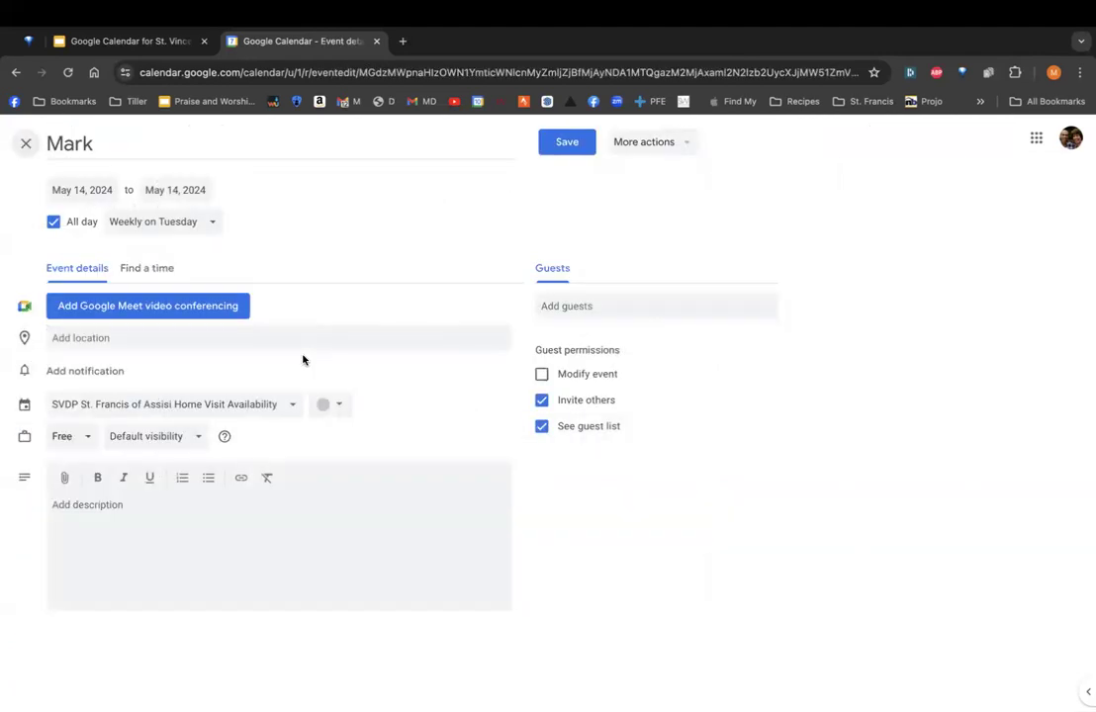
pyautogui.click(208, 224)
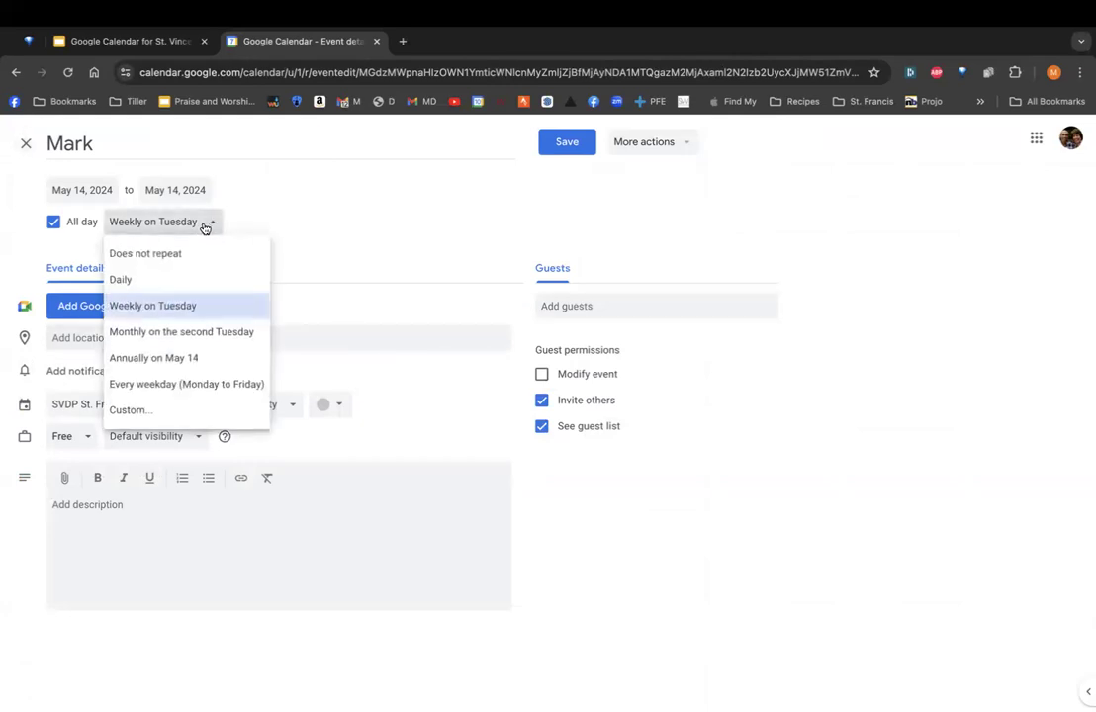
pyautogui.click(161, 253)
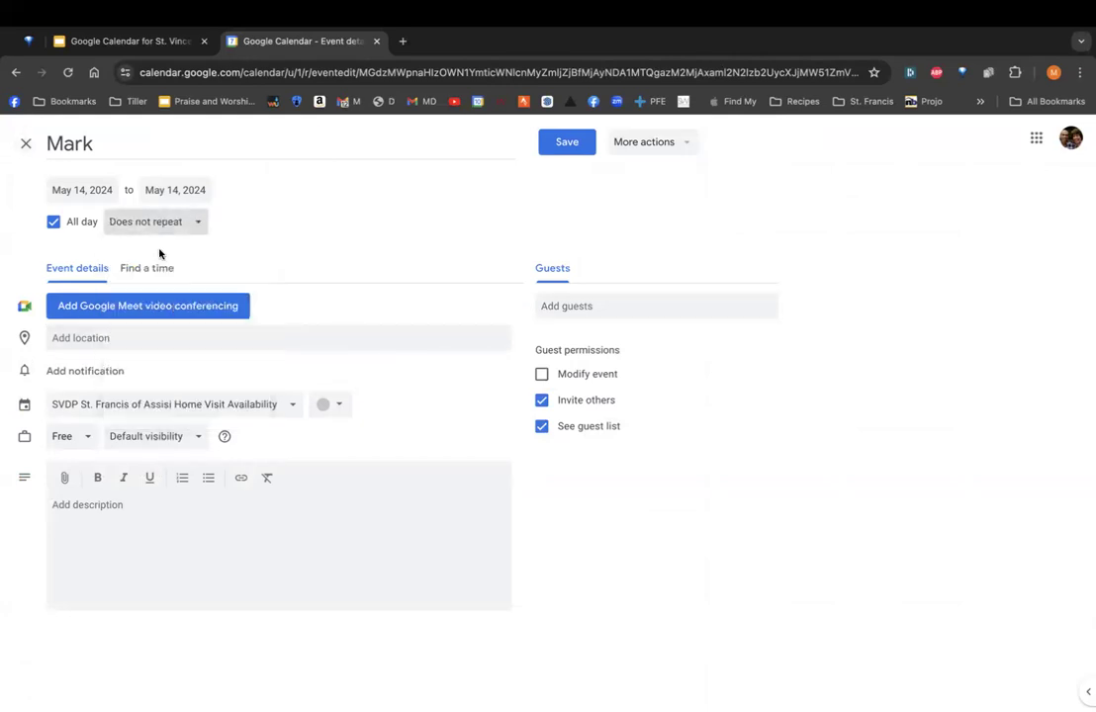
pyautogui.click(571, 143)
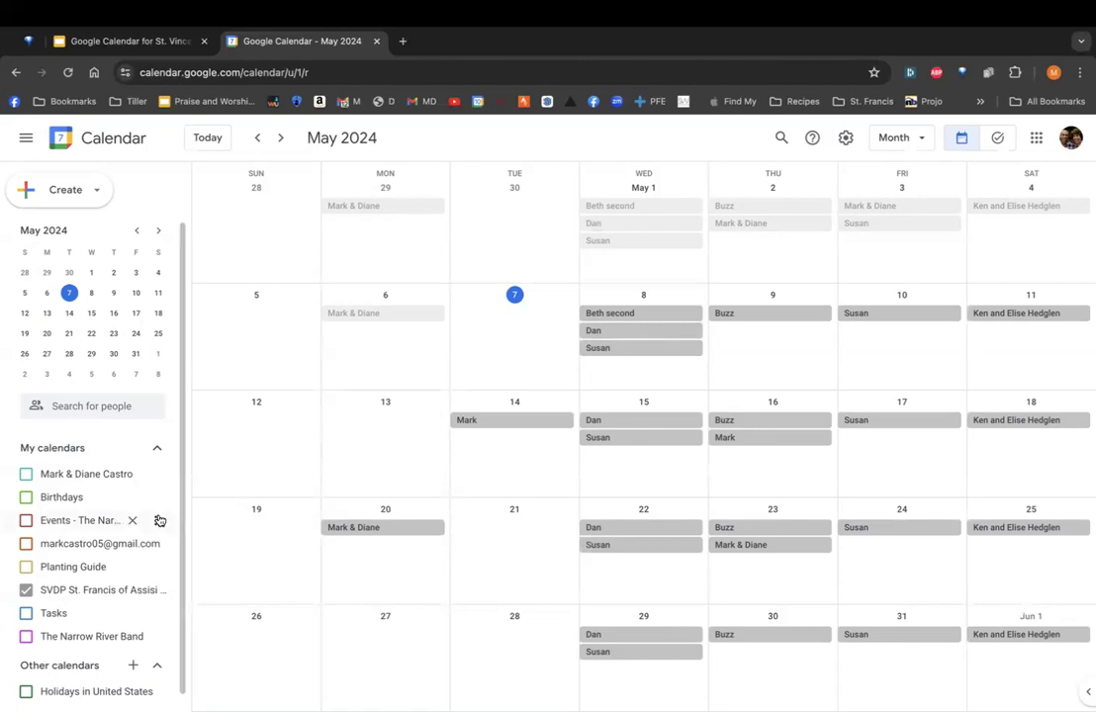
# Overlay the personal calendar on the SVDP calendar, collapse and expand the list of own calendars, and hide the personal one again.
pyautogui.click(24, 479)
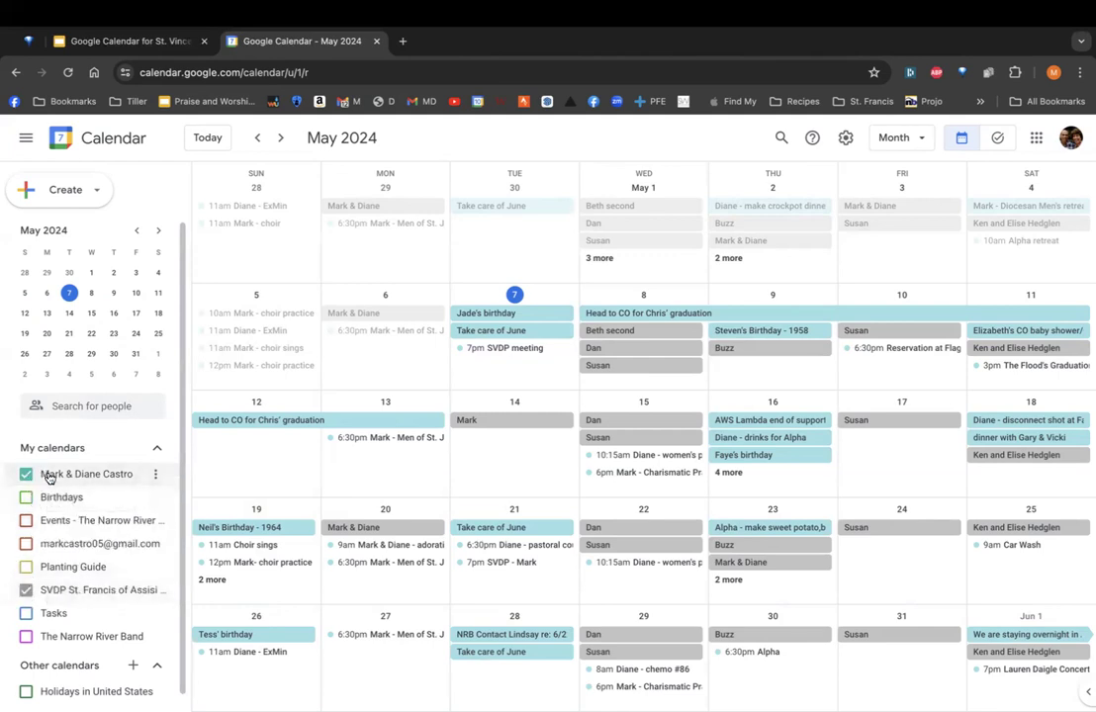
pyautogui.click(156, 448)
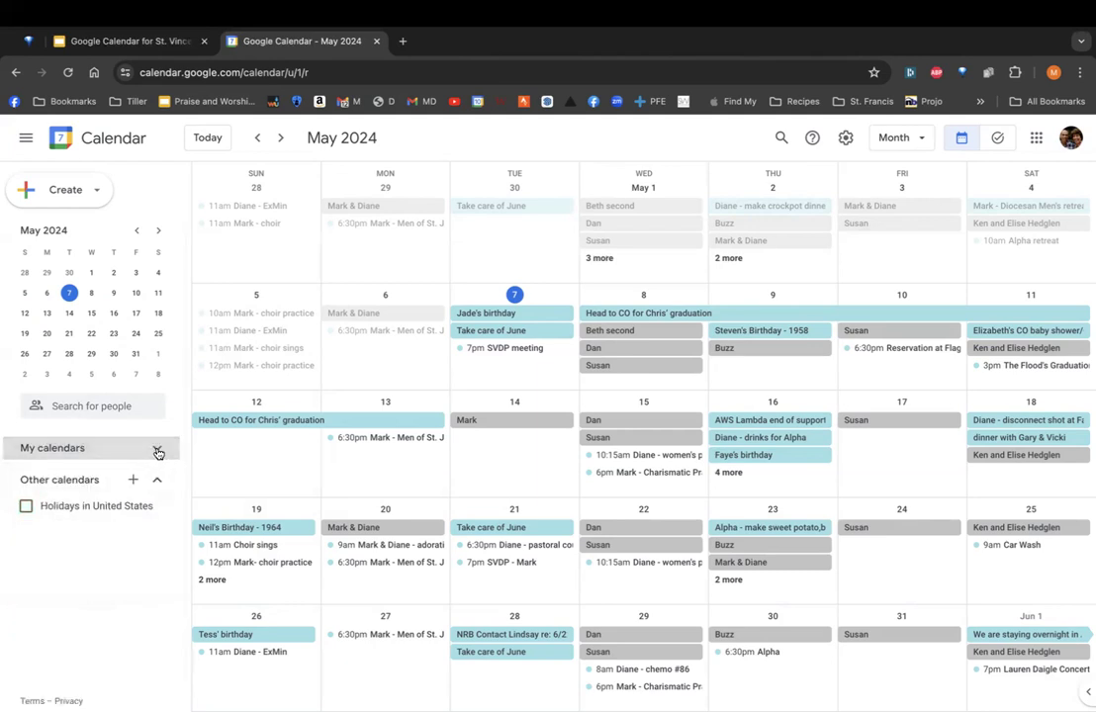
pyautogui.click(157, 451)
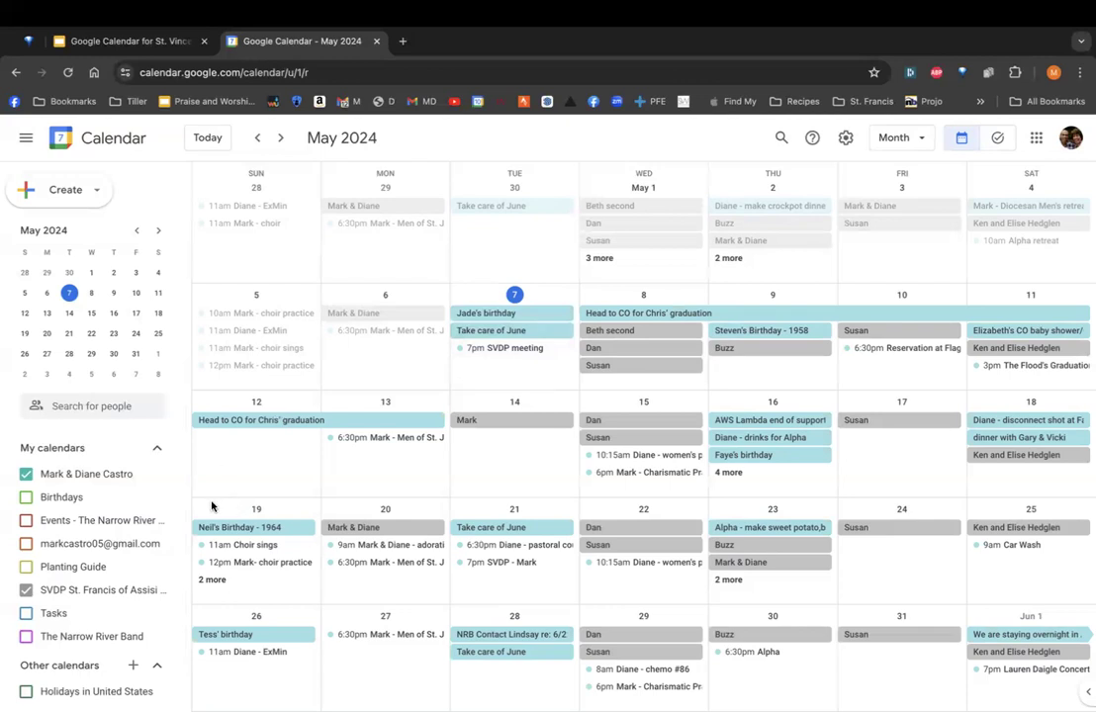
pyautogui.click(24, 475)
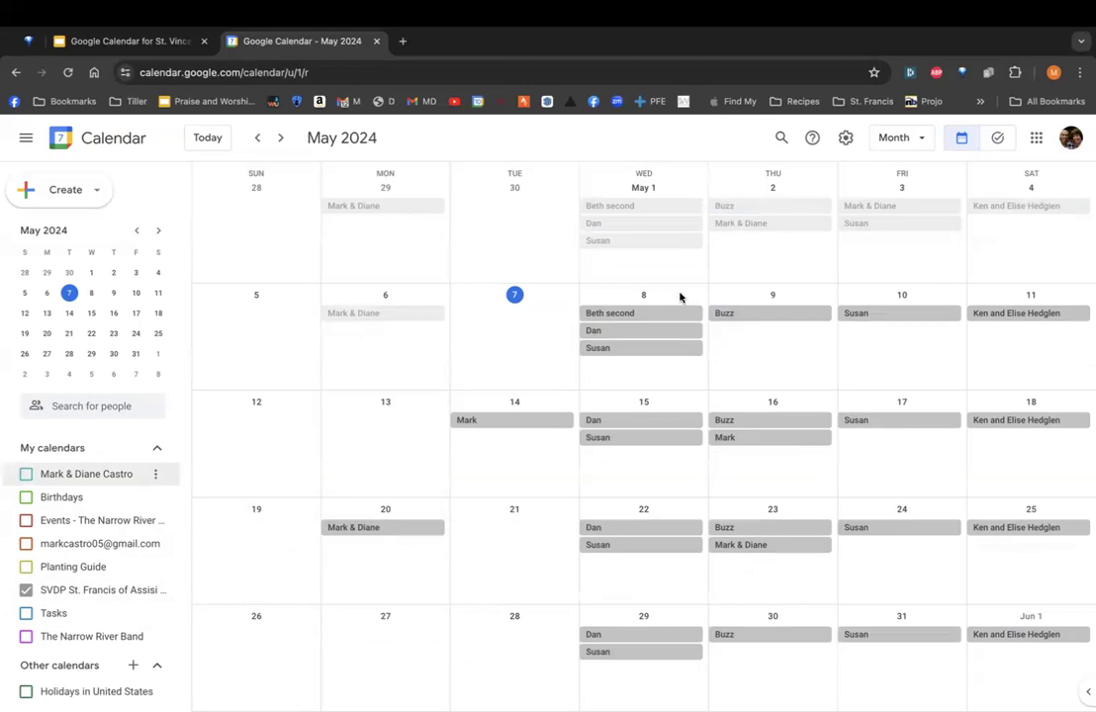
# Create an all-day event spanning May 8 to May 14 titled "Phone -" followed by the volunteer's first name, and save it.
pyautogui.moveTo(681, 297); pyautogui.dragTo(559, 395)
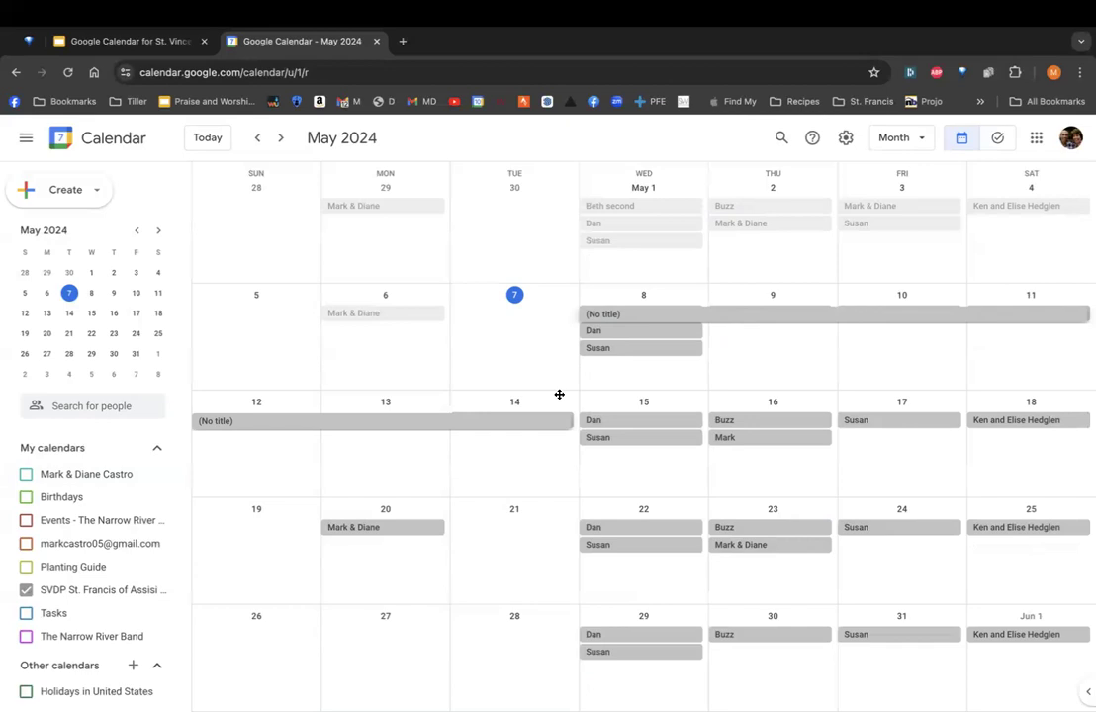
pyautogui.moveTo(559, 395); pyautogui.dragTo(559, 396)
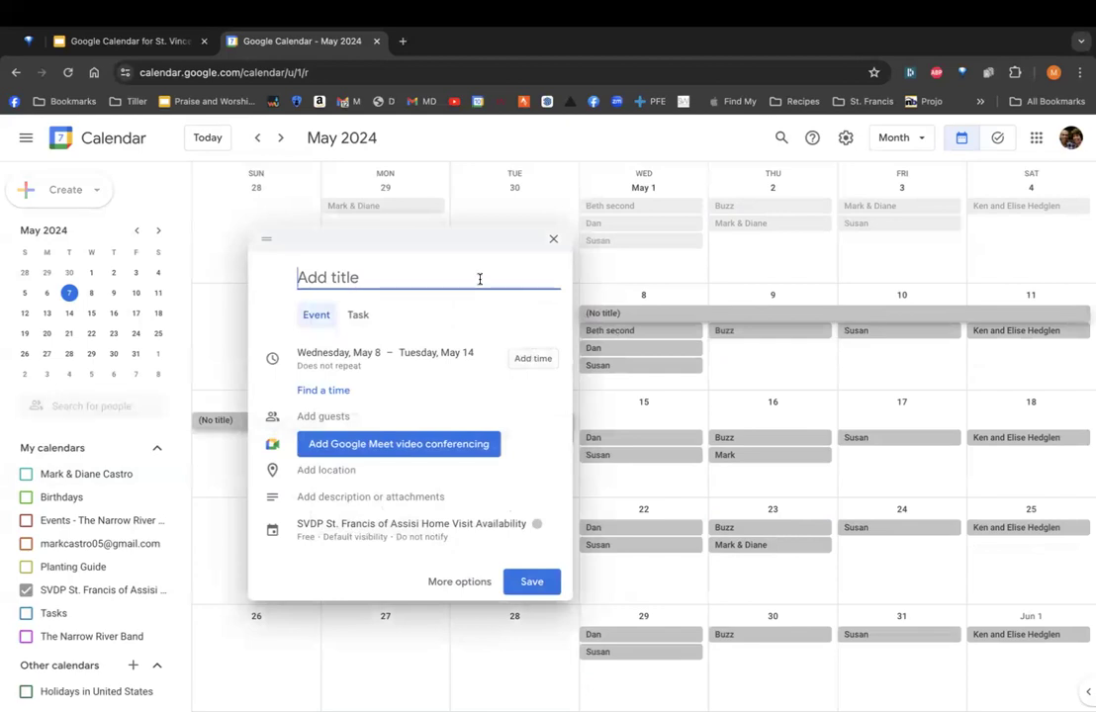
pyautogui.write('Phone -')
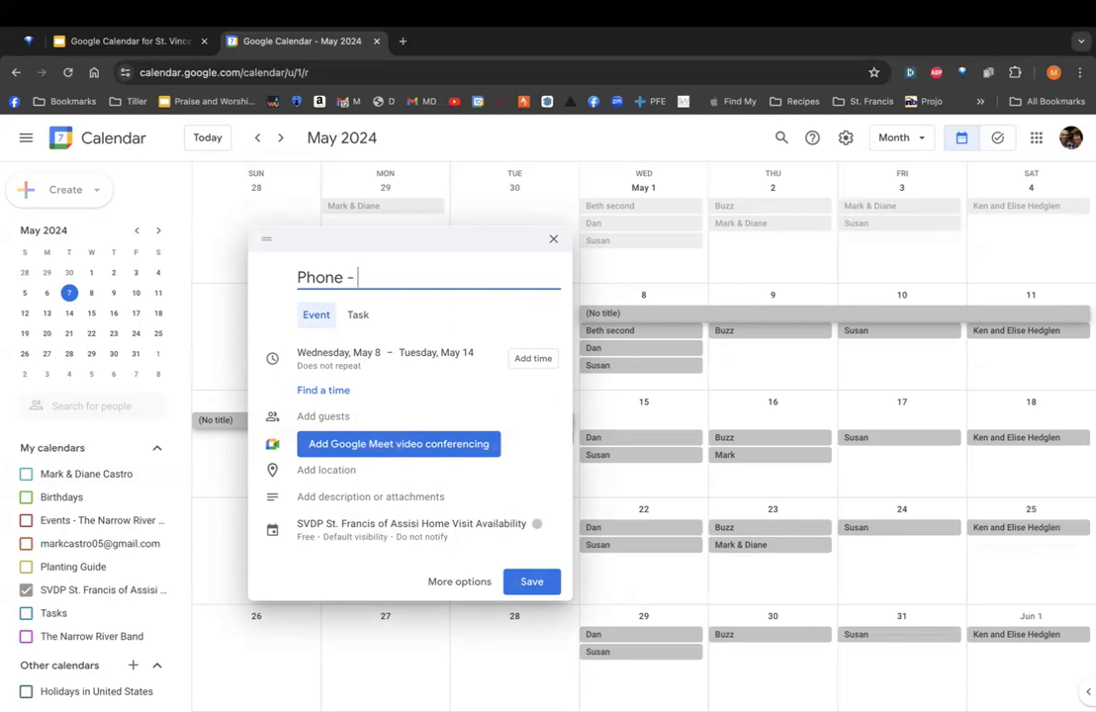
pyautogui.write('Buzz')
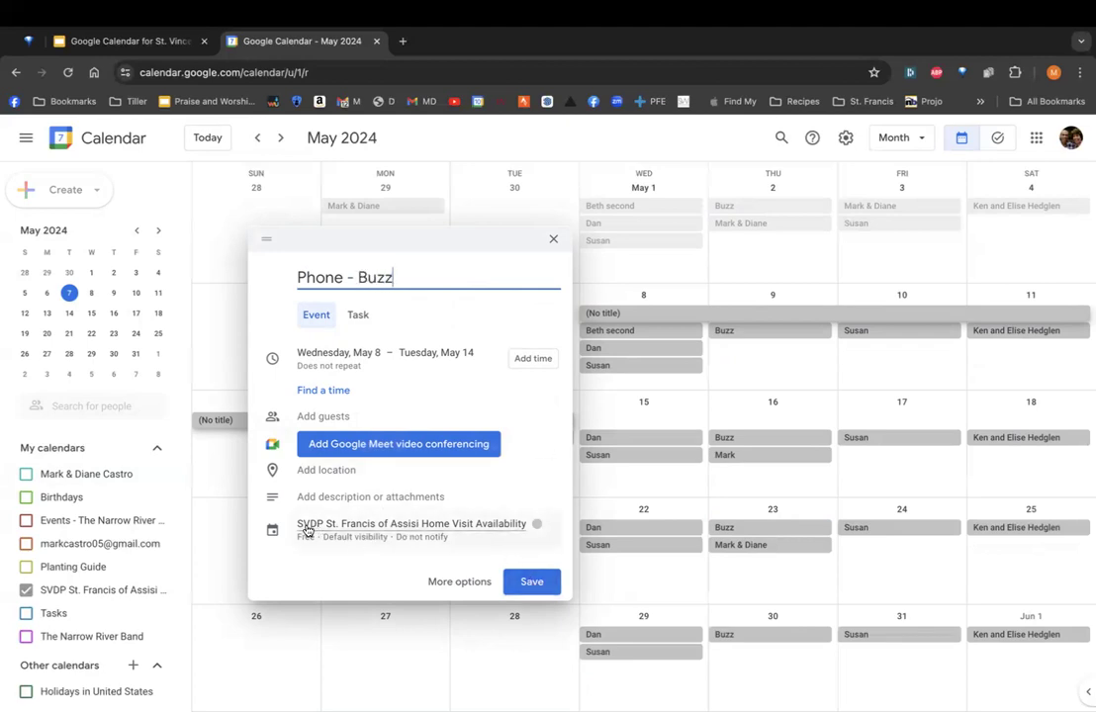
pyautogui.click(532, 582)
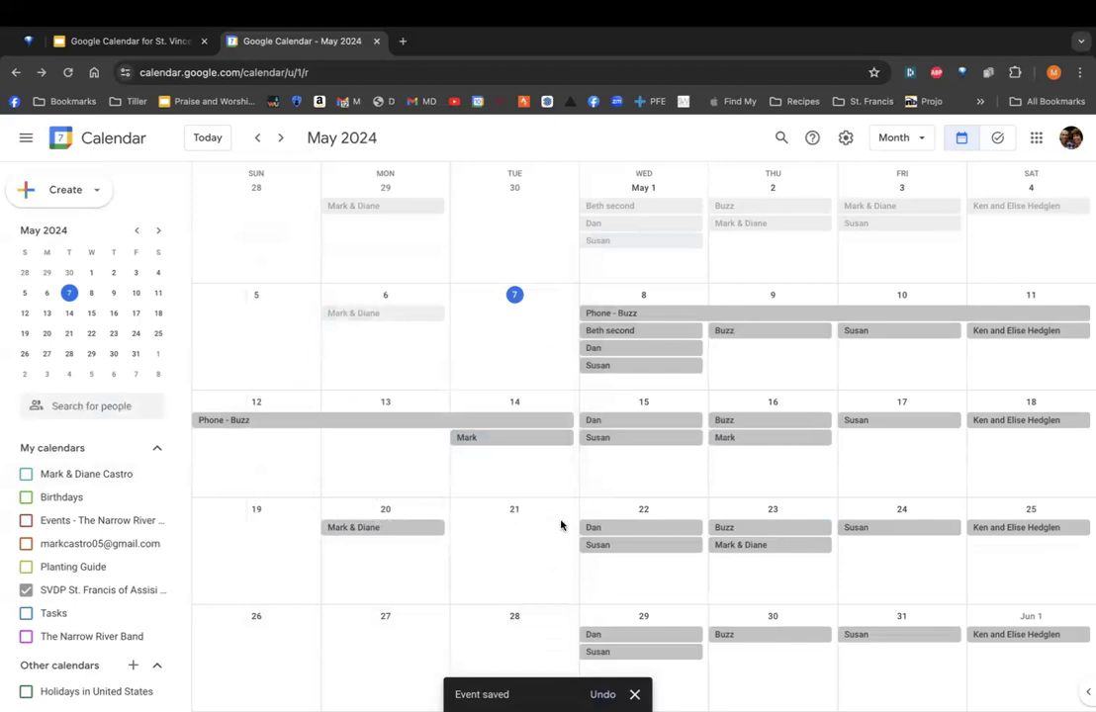
# Create an all-day event from May 15 to May 21, 2024 titled "Phone -" plus the next volunteer's first name, and save it.
pyautogui.click(669, 405)
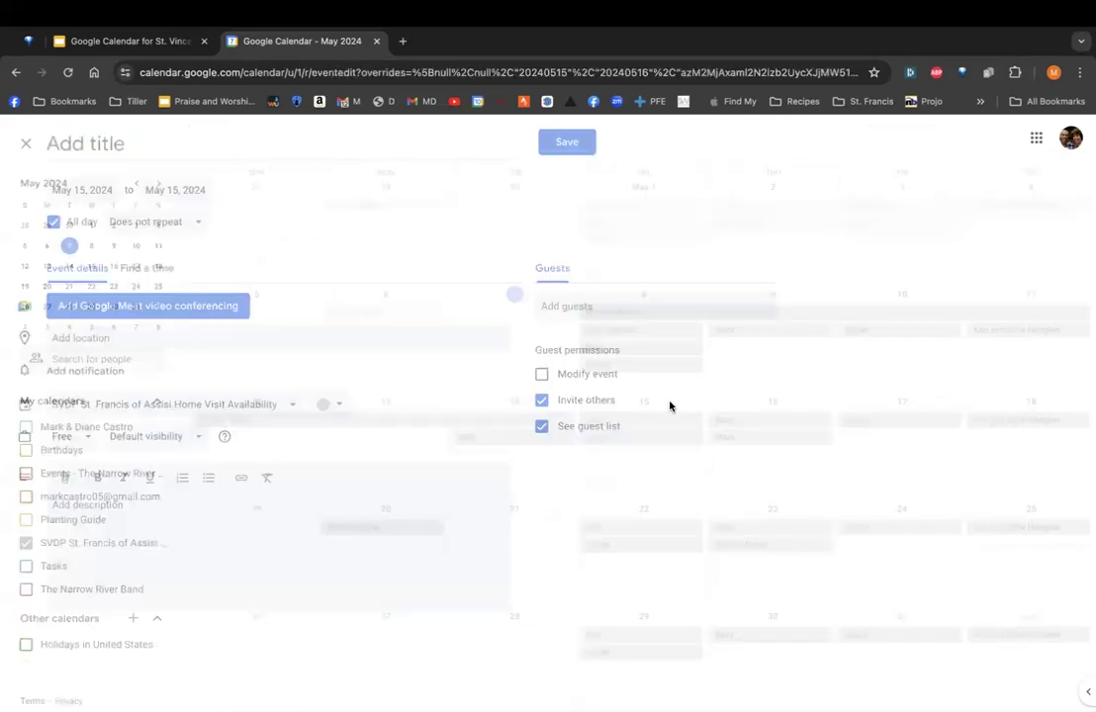
pyautogui.write('Phone - Eve')
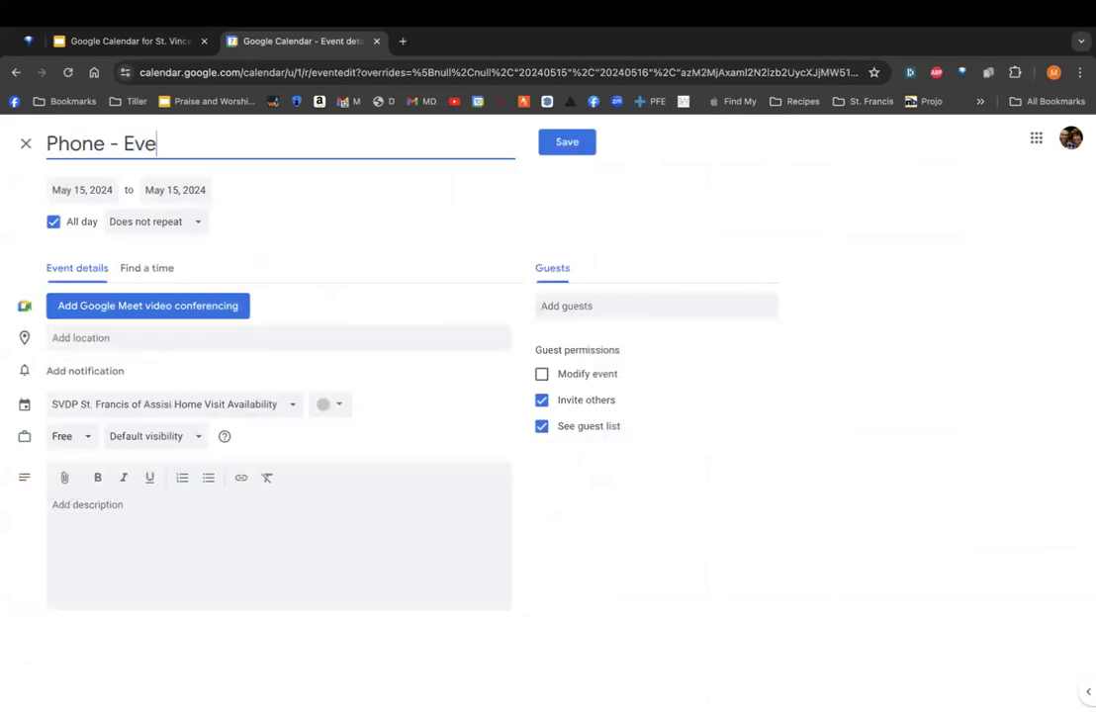
pyautogui.click(174, 189)
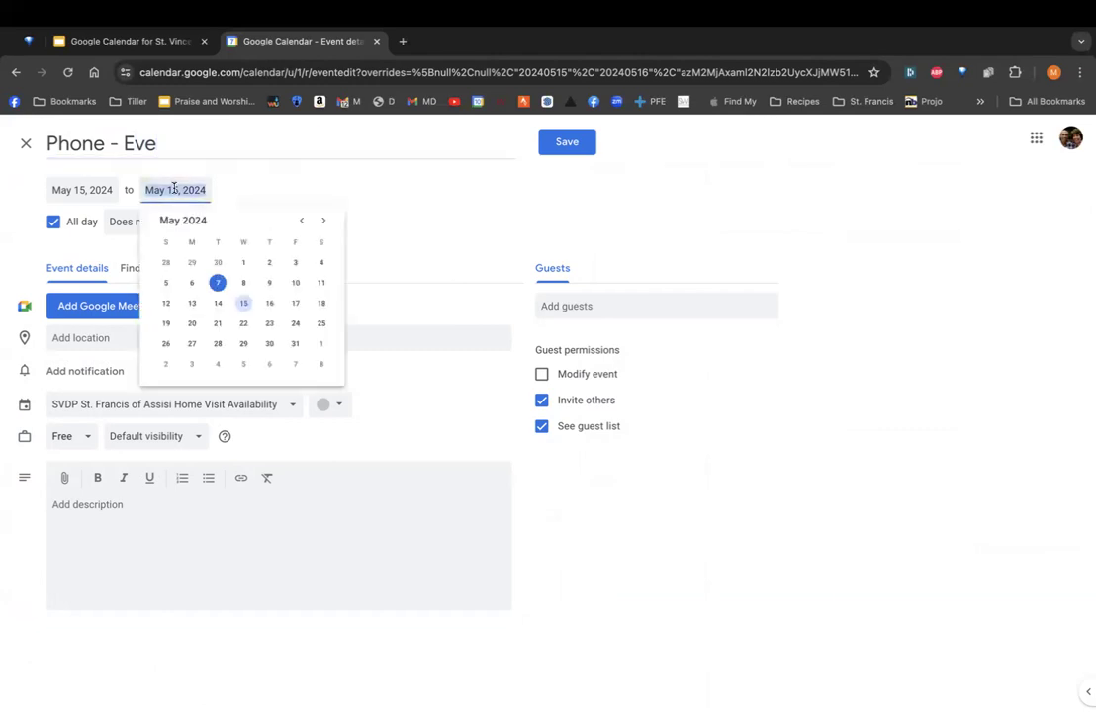
pyautogui.click(217, 324)
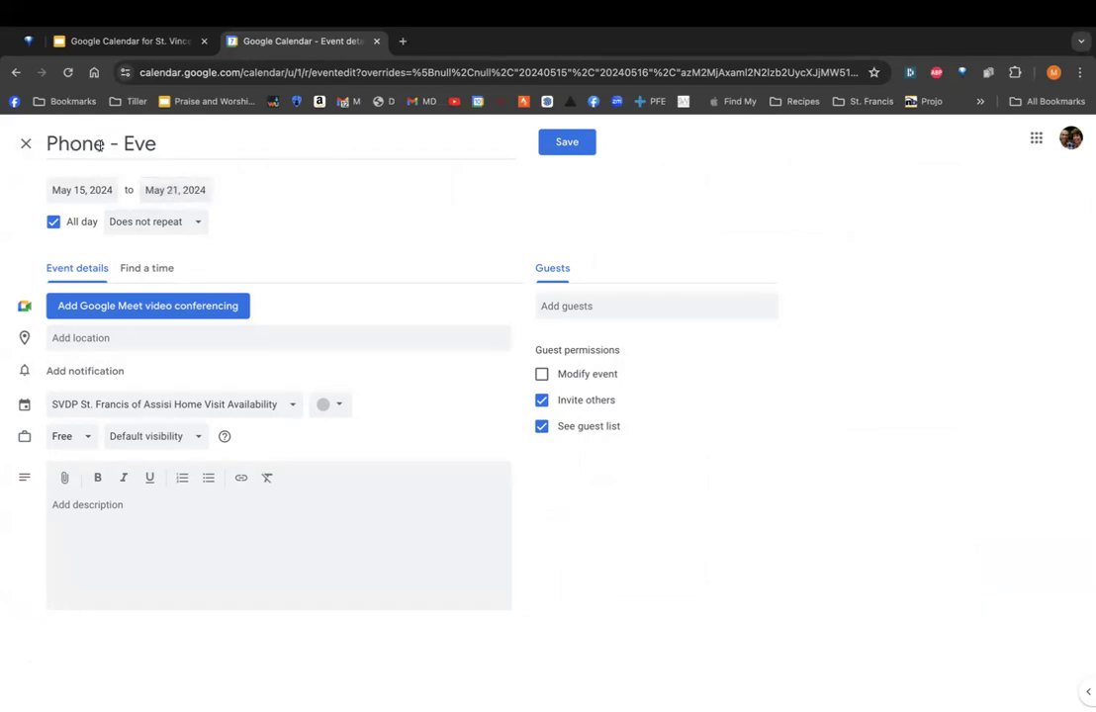
pyautogui.click(568, 144)
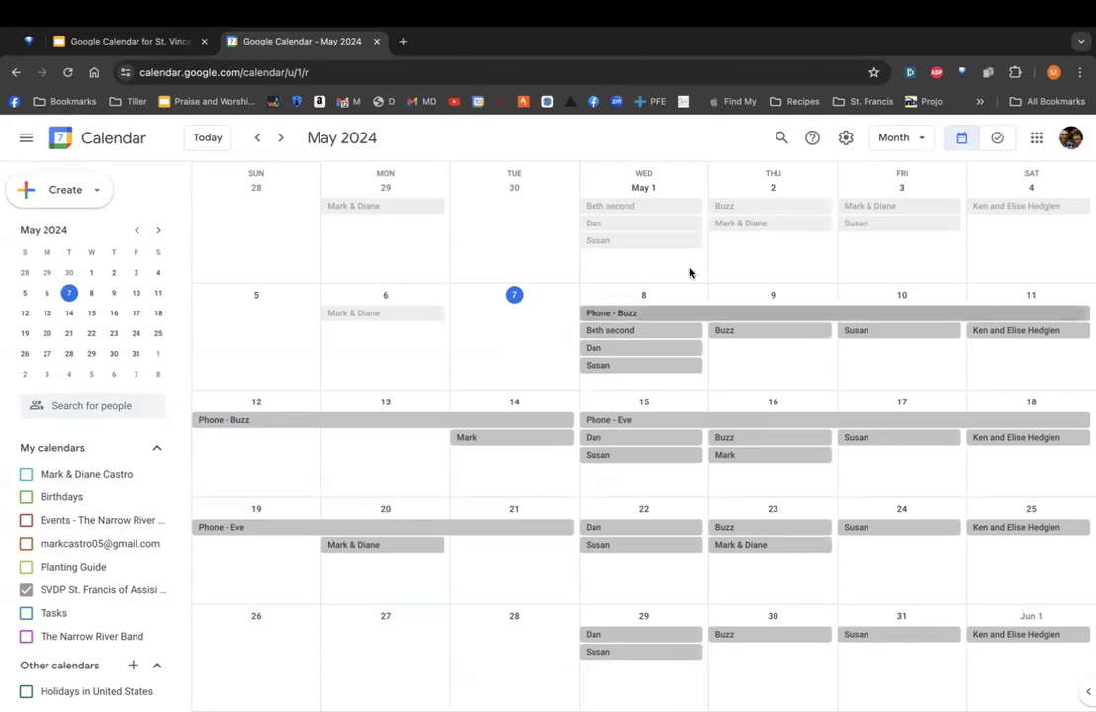
pyautogui.moveTo(709, 15)
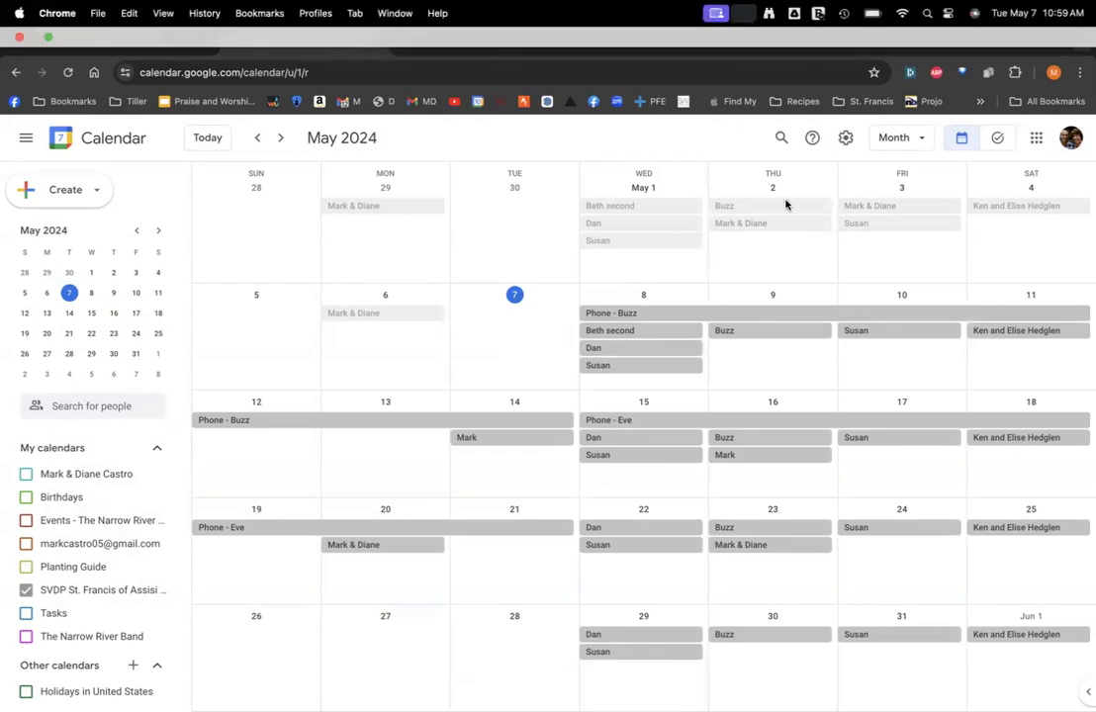